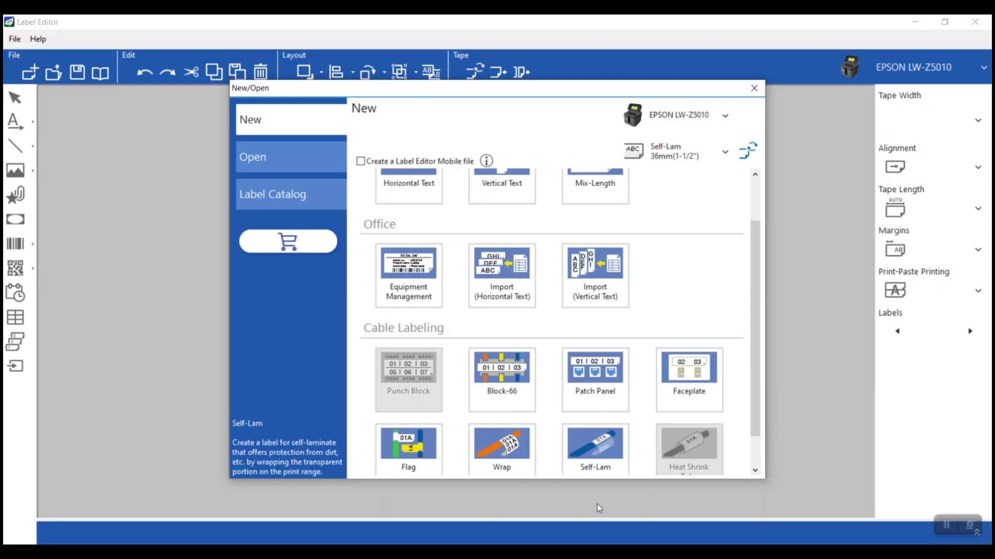
Scroll the LW-Z5010 Self-Lam 36mm template list to the top and pick Import (Horizontal Text)
{"action": "scroll", "coordinate": [655, 291], "scroll_direction": "up", "scroll_amount": 2}
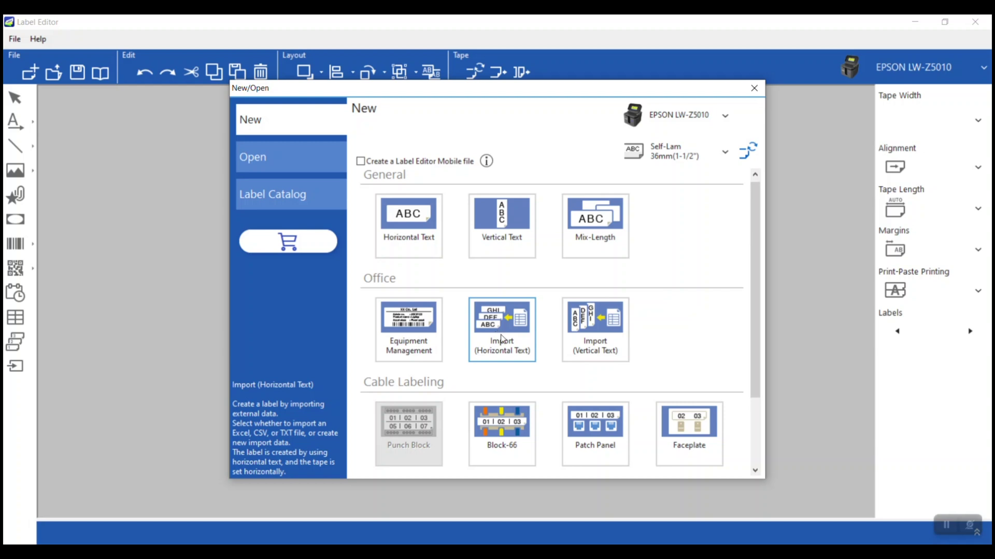
{"action": "left_click", "coordinate": [501, 339]}
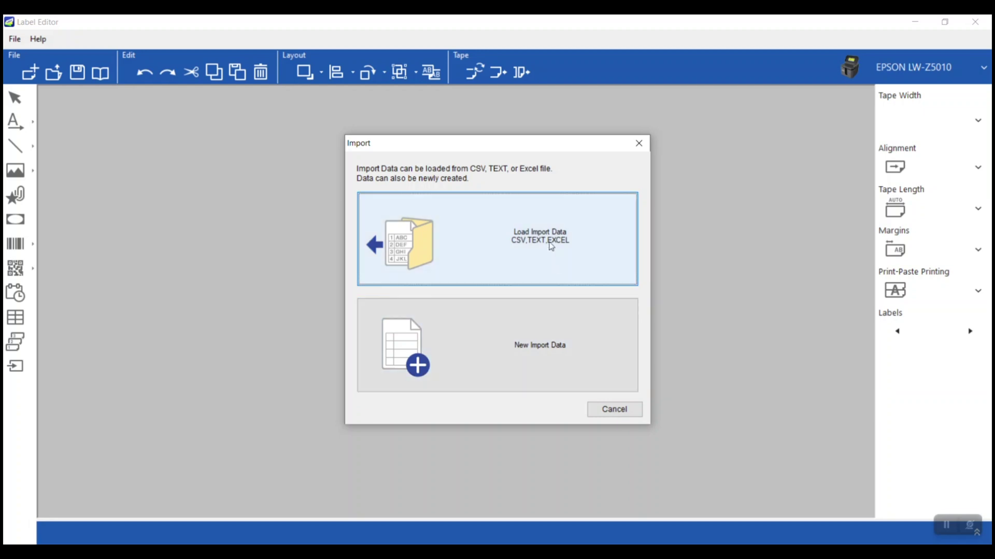
Load import data from the 2line_ Pull Sheet_SL_mc spreadsheet on the Desktop
{"action": "left_click", "coordinate": [522, 237]}
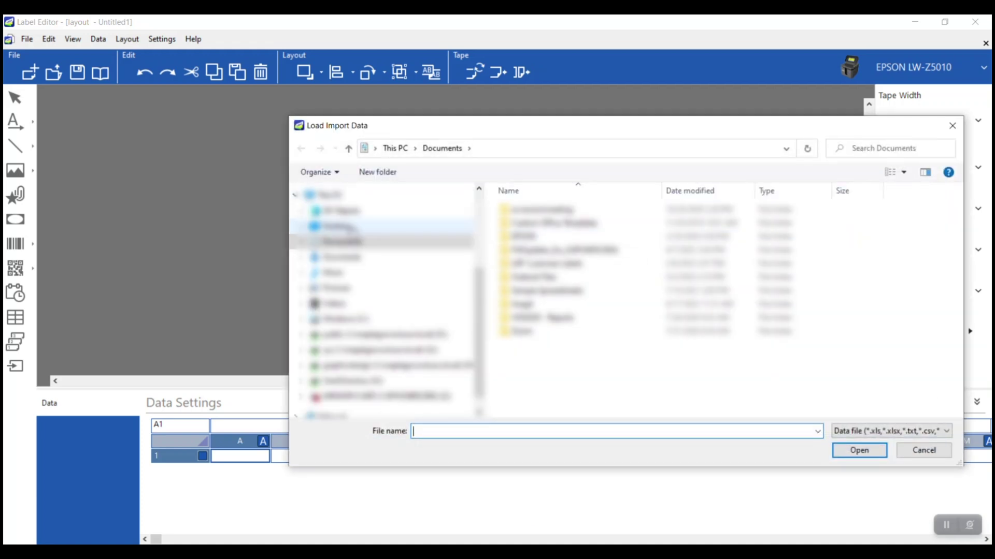
{"action": "left_click", "coordinate": [357, 226]}
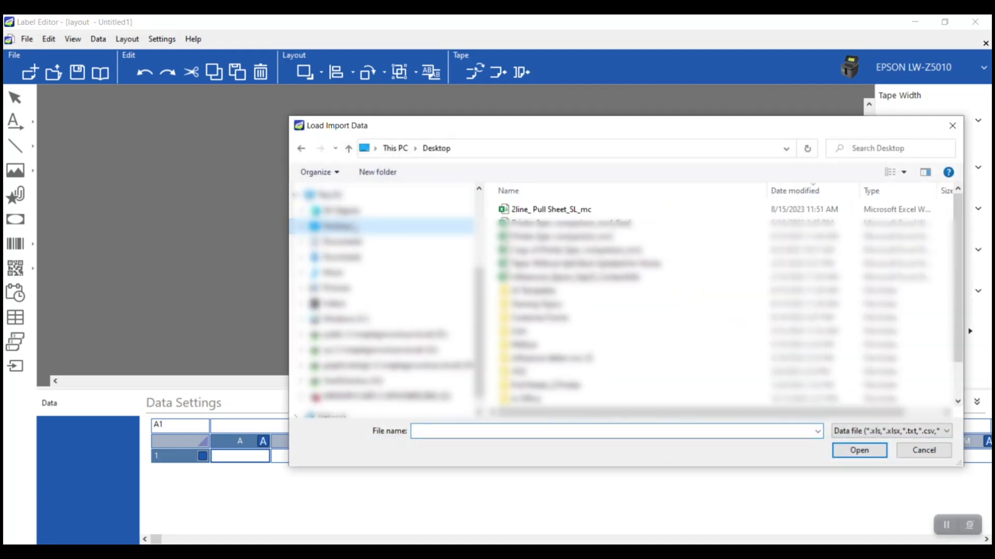
{"action": "left_click", "coordinate": [584, 212]}
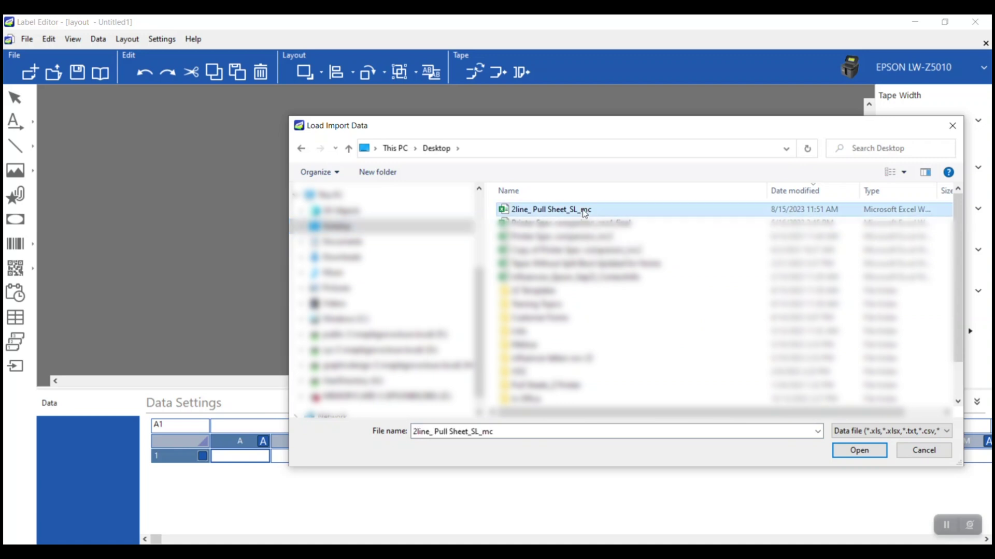
{"action": "left_click", "coordinate": [860, 450]}
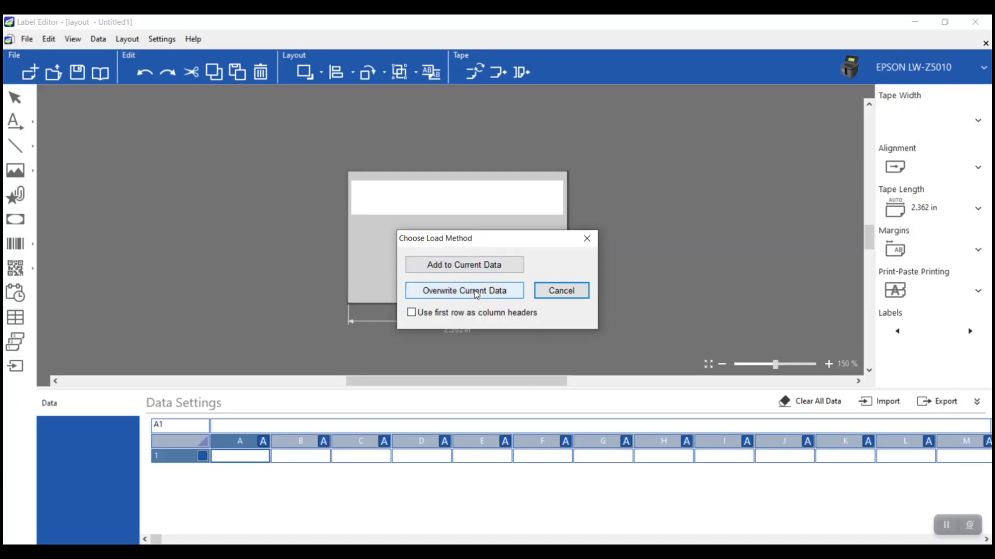
Overwrite current data with Sheet1 of the workbook, producing 158 labels
{"action": "left_click", "coordinate": [472, 291]}
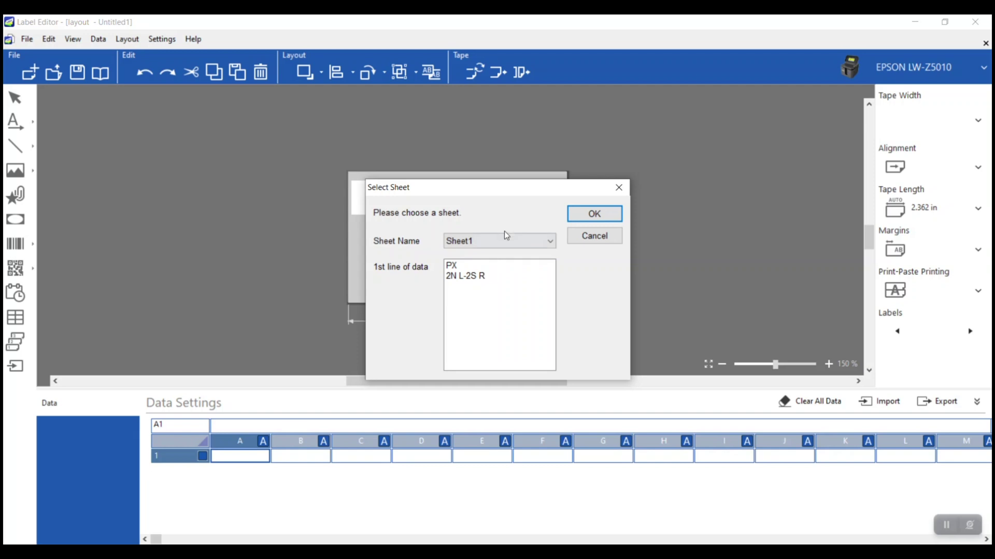
{"action": "left_click", "coordinate": [505, 240]}
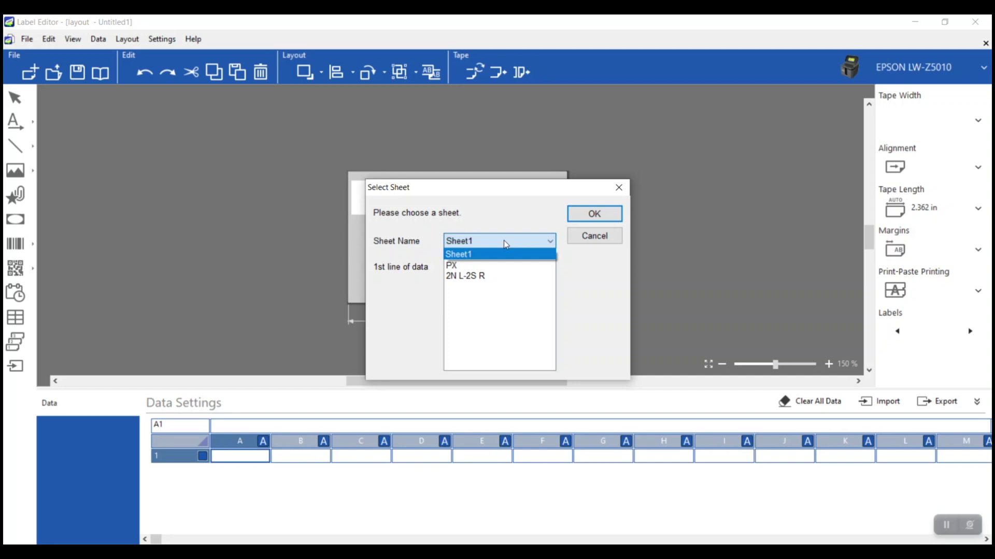
{"action": "left_click", "coordinate": [502, 280]}
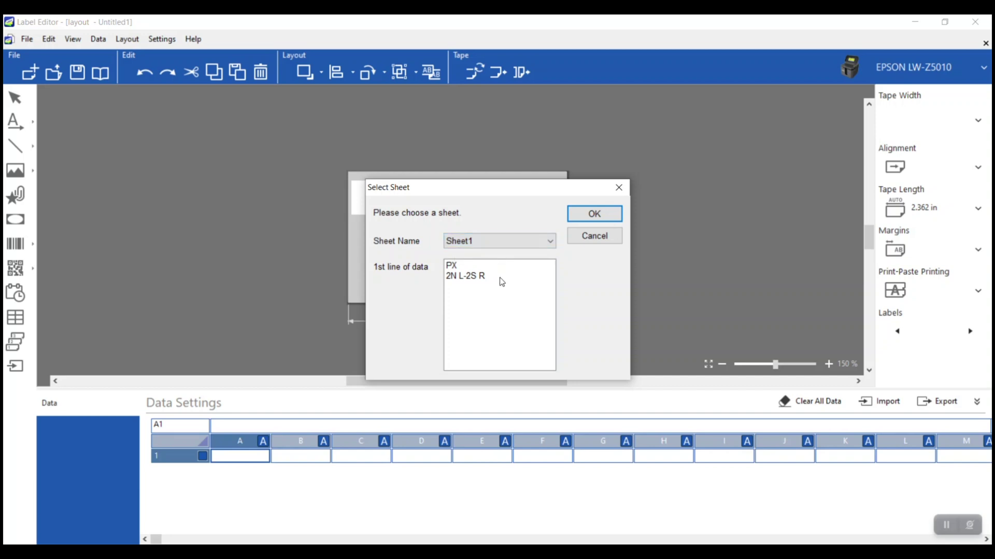
{"action": "left_click", "coordinate": [614, 219]}
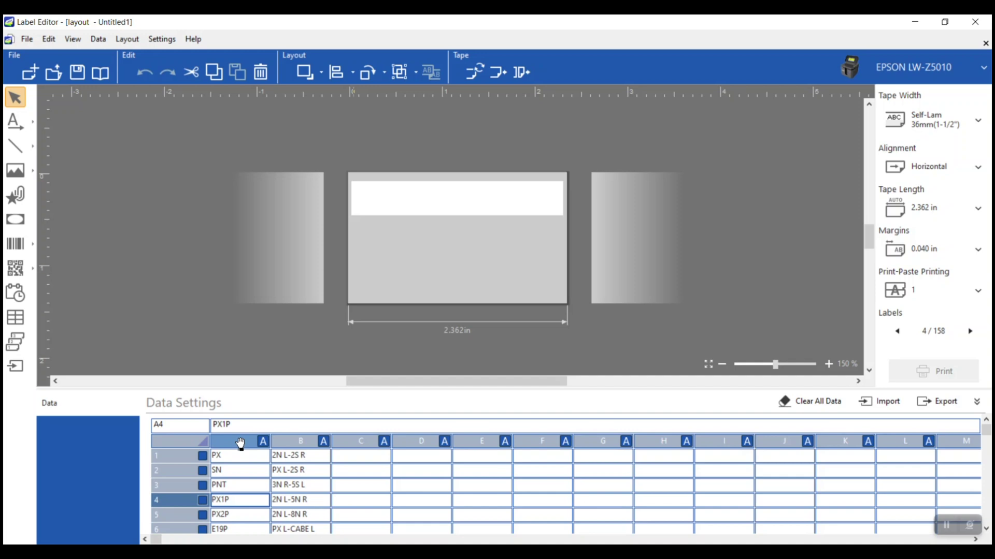
Drag the column A field onto the label as PX1P text and position it
{"action": "left_click", "coordinate": [241, 443]}
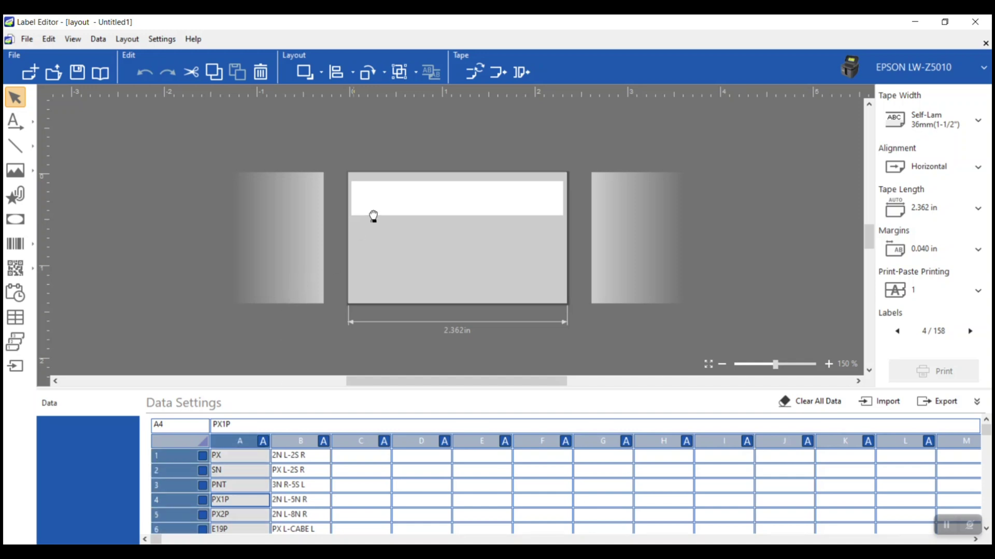
{"action": "left_click_drag", "start_coordinate": [373, 216], "coordinate": [427, 190]}
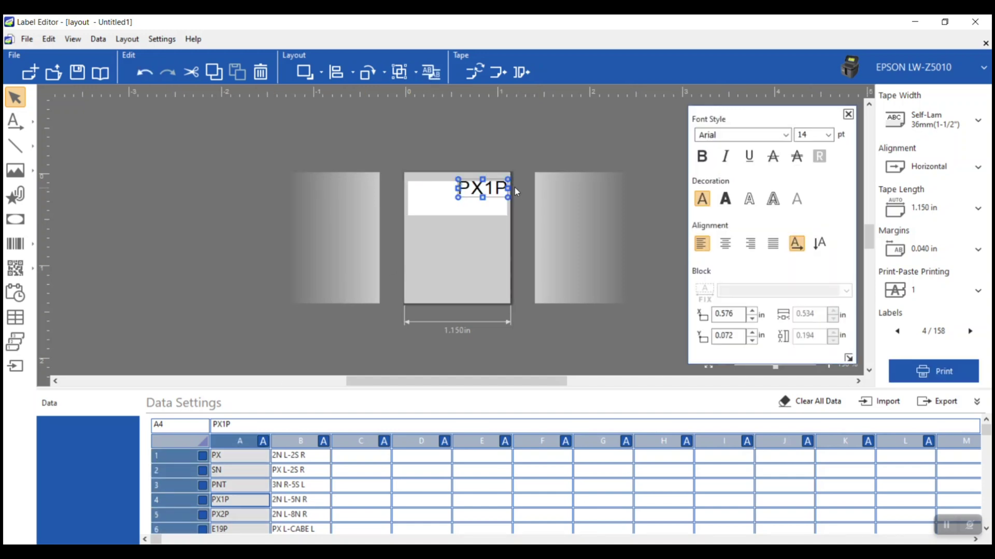
{"action": "left_click_drag", "start_coordinate": [496, 196], "coordinate": [471, 199]}
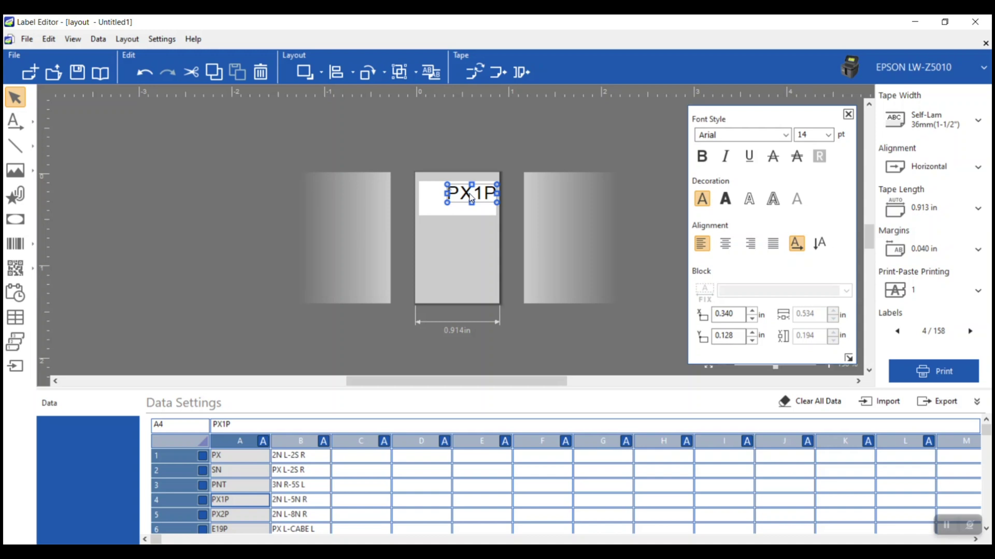
{"action": "left_click", "coordinate": [973, 212]}
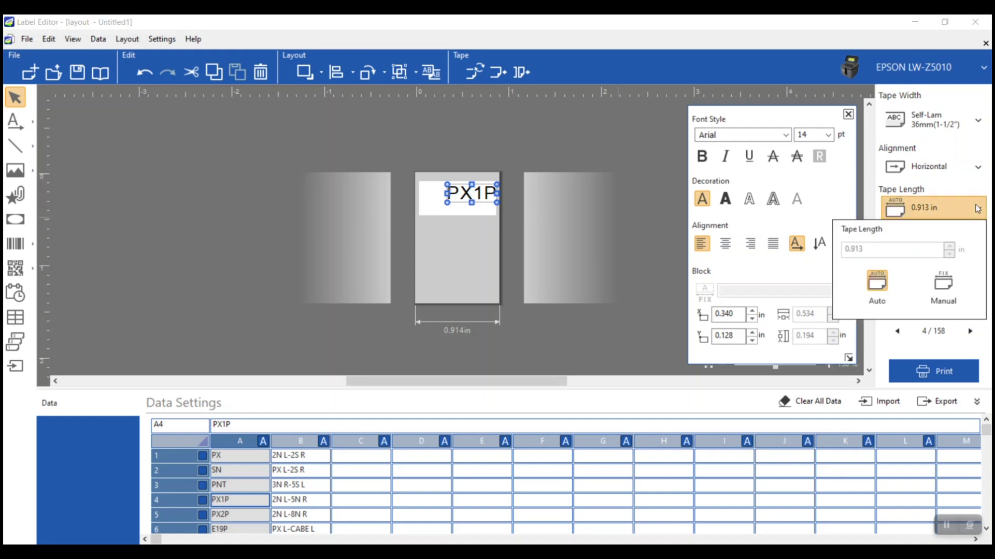
Set a manual 1.5 in tape length and shift the PX1P text slightly left
{"action": "left_click", "coordinate": [944, 284]}
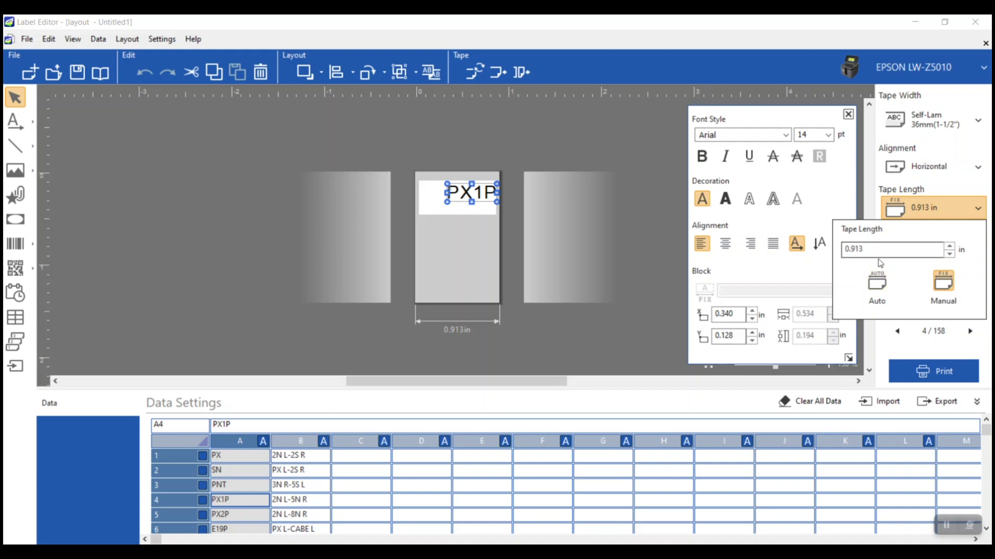
{"action": "left_click_drag", "start_coordinate": [880, 250], "coordinate": [814, 252]}
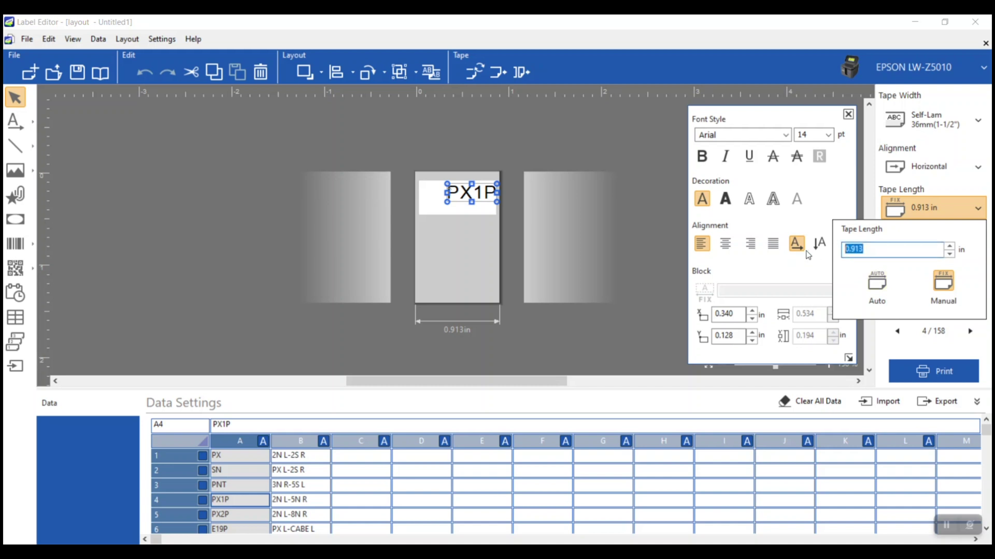
{"action": "type", "text": "1.5"}
{"action": "key", "text": "Return"}
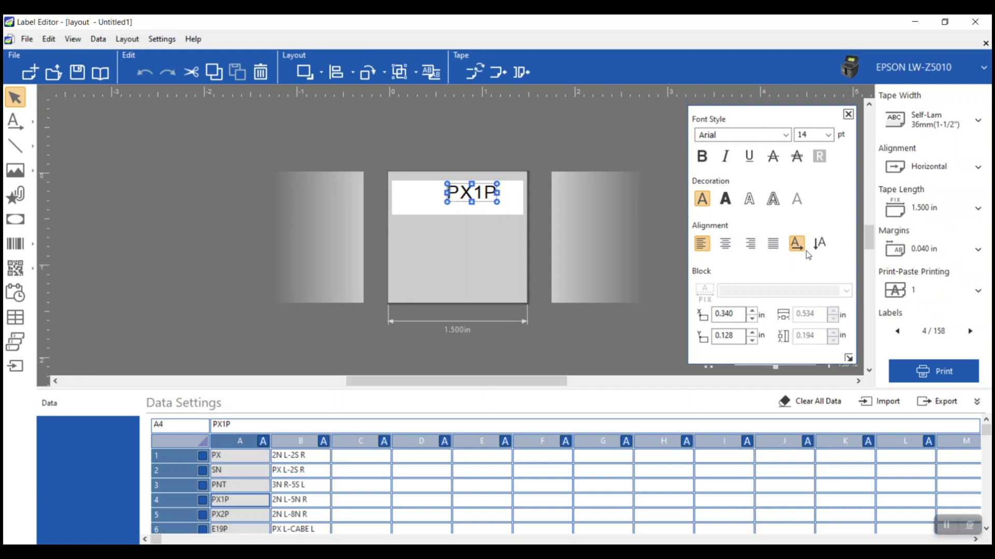
{"action": "left_click_drag", "start_coordinate": [475, 193], "coordinate": [457, 195]}
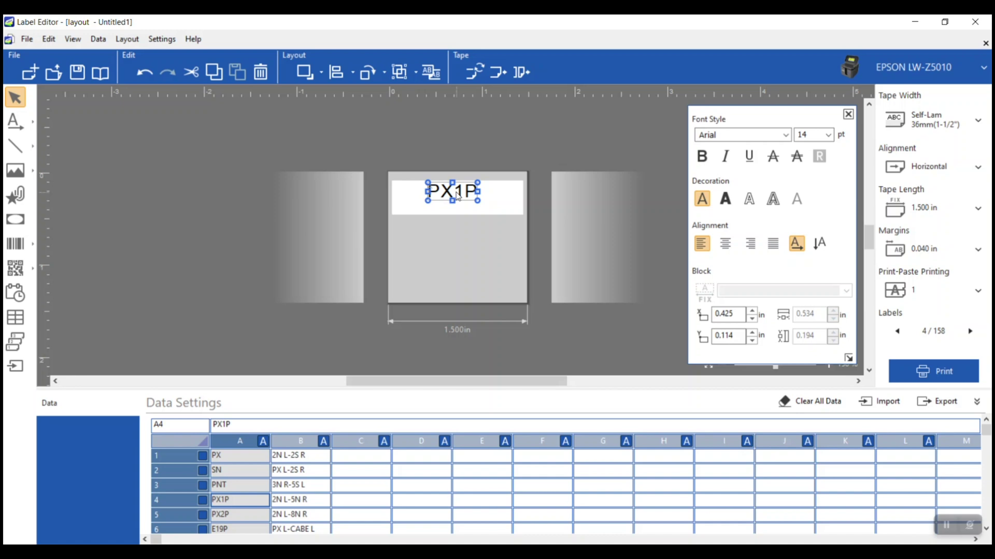
Make the PX1P text 10 pt bold
{"action": "left_click", "coordinate": [828, 135]}
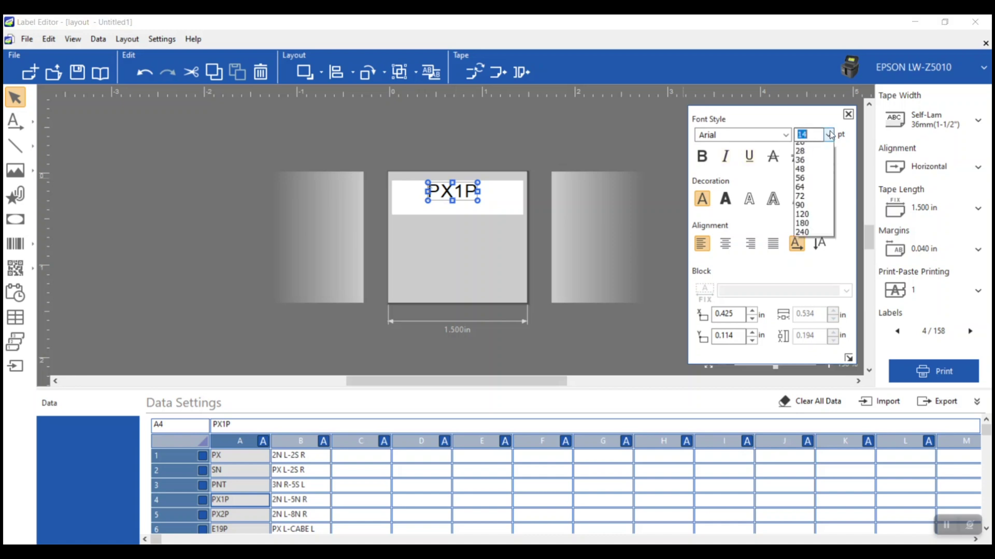
{"action": "left_click", "coordinate": [824, 166]}
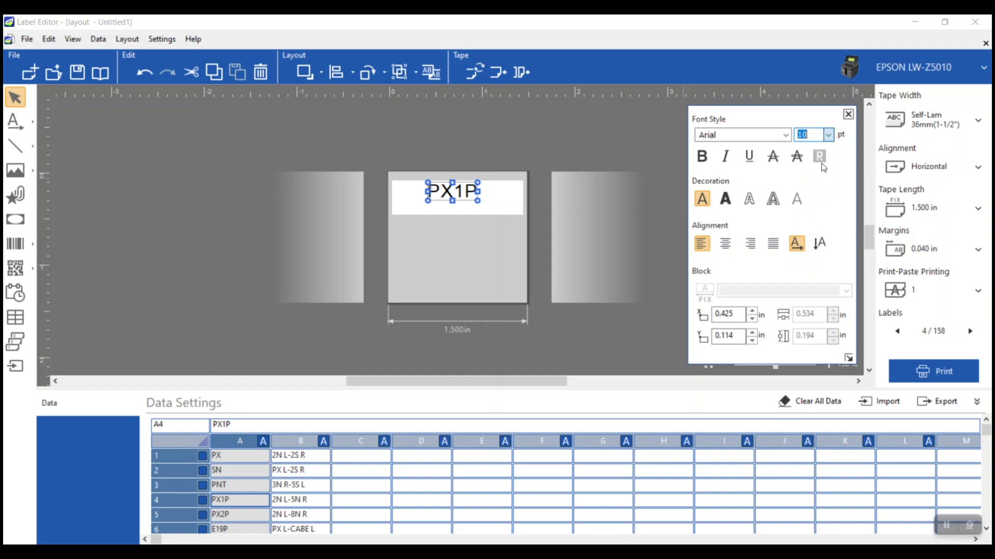
{"action": "left_click", "coordinate": [702, 156]}
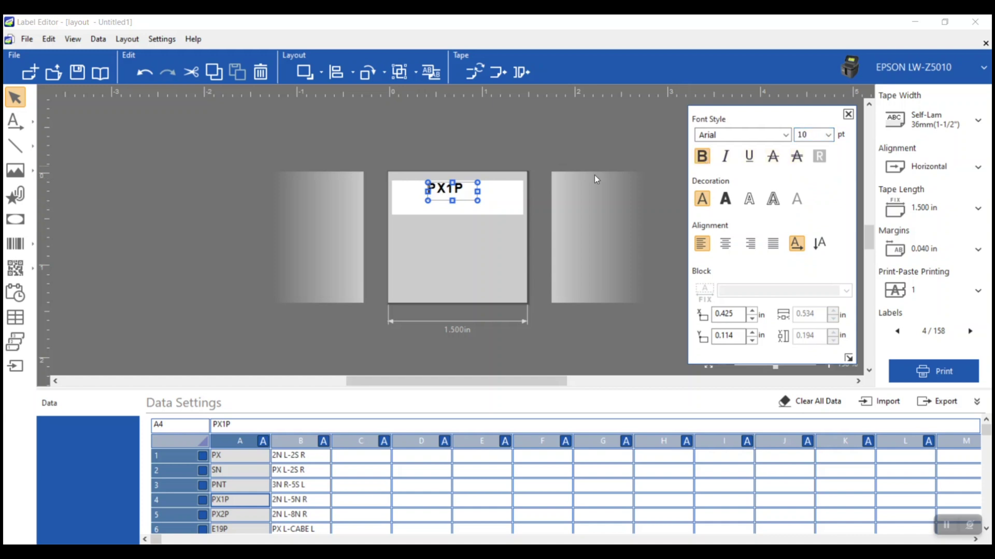
Stretch the PX1P box across the label width, shorten it, and centre the text
{"action": "left_click", "coordinate": [477, 191]}
{"action": "left_click_drag", "start_coordinate": [522, 190], "coordinate": [522, 190]}
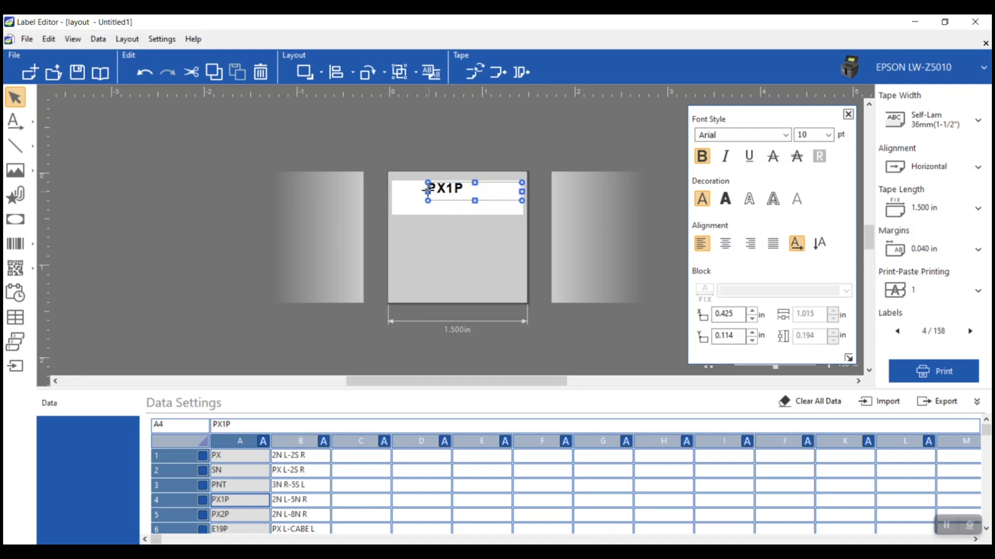
{"action": "left_click_drag", "start_coordinate": [427, 191], "coordinate": [393, 188]}
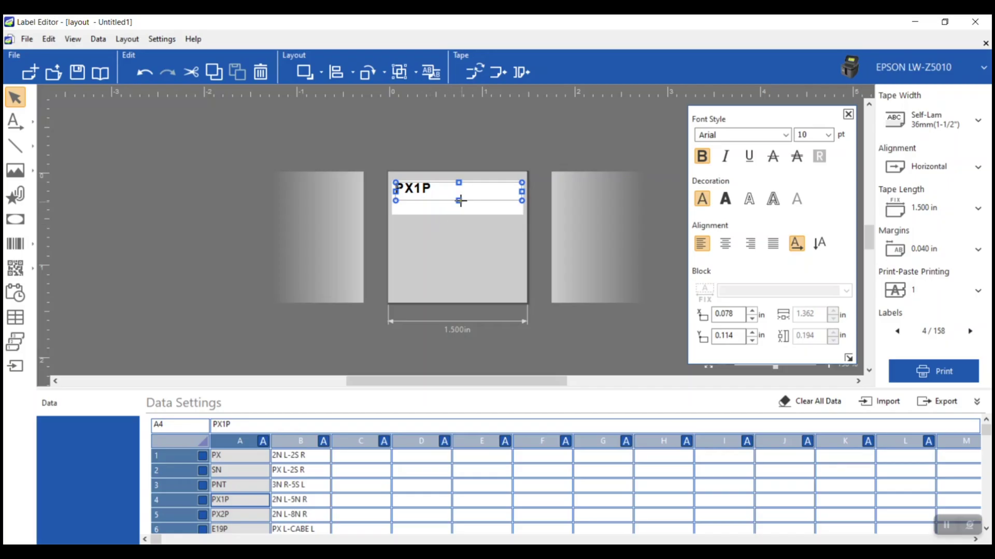
{"action": "left_click_drag", "start_coordinate": [460, 200], "coordinate": [460, 196]}
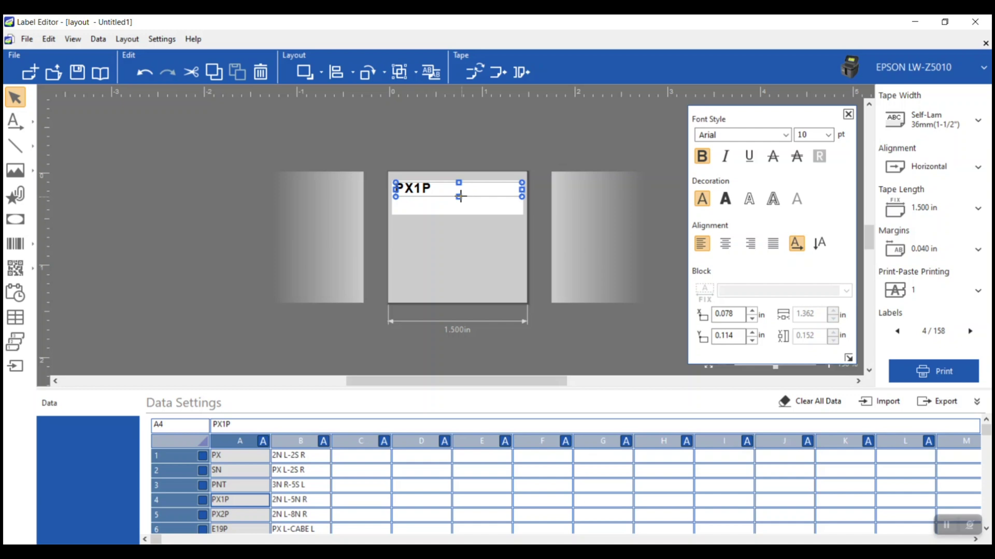
{"action": "key", "text": "ctrl+e"}
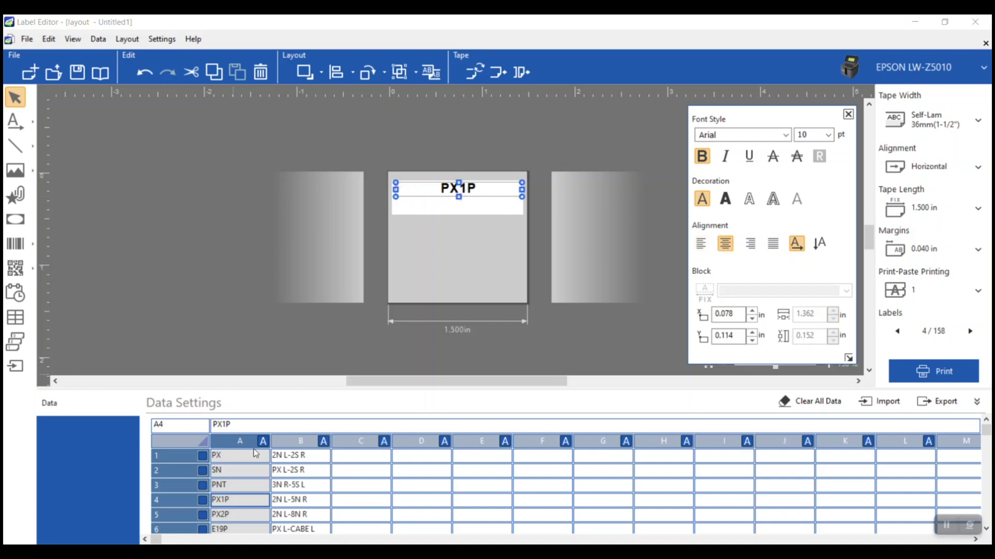
{"action": "left_click", "coordinate": [301, 442]}
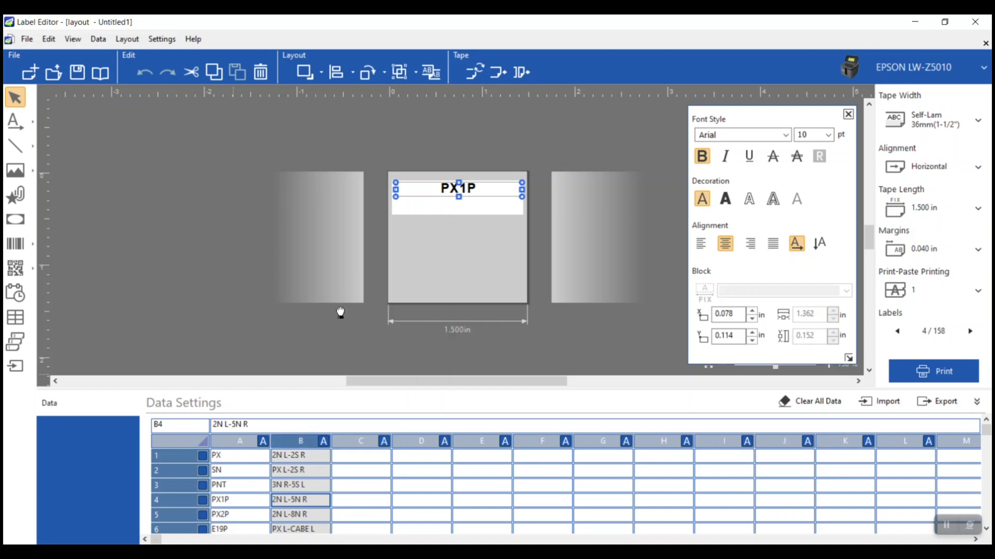
Place the column B field (2N L-5N R) below PX1P and select both lines
{"action": "left_click_drag", "start_coordinate": [468, 208], "coordinate": [466, 210]}
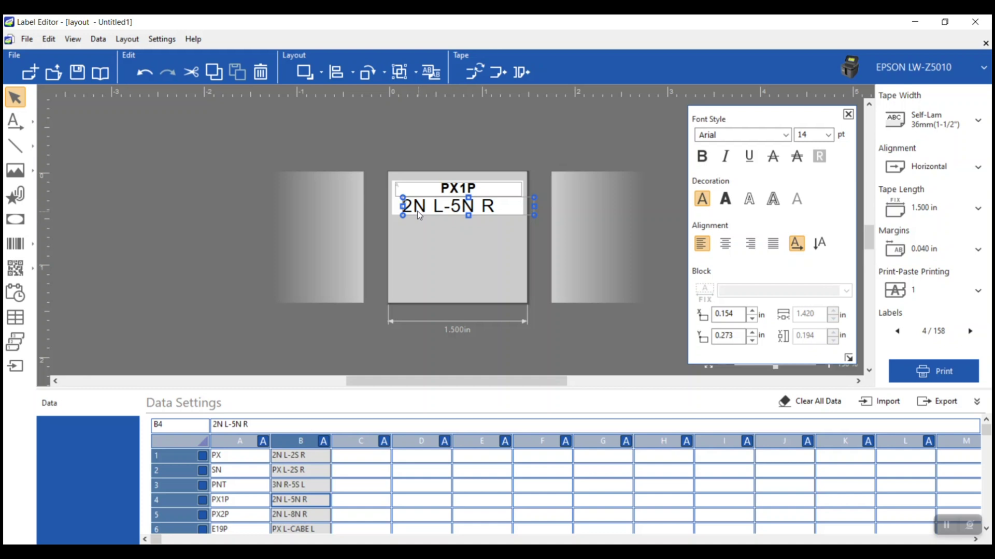
{"action": "left_click_drag", "start_coordinate": [378, 145], "coordinate": [568, 247]}
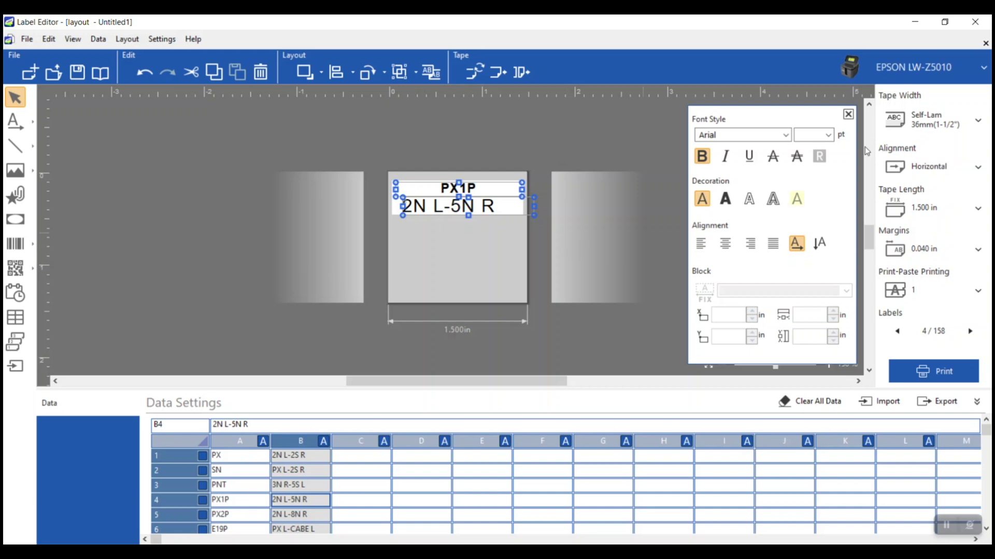
Set both lines to 10 pt bold, centre the 2N L-5N R line, and reselect both
{"action": "left_click", "coordinate": [828, 135]}
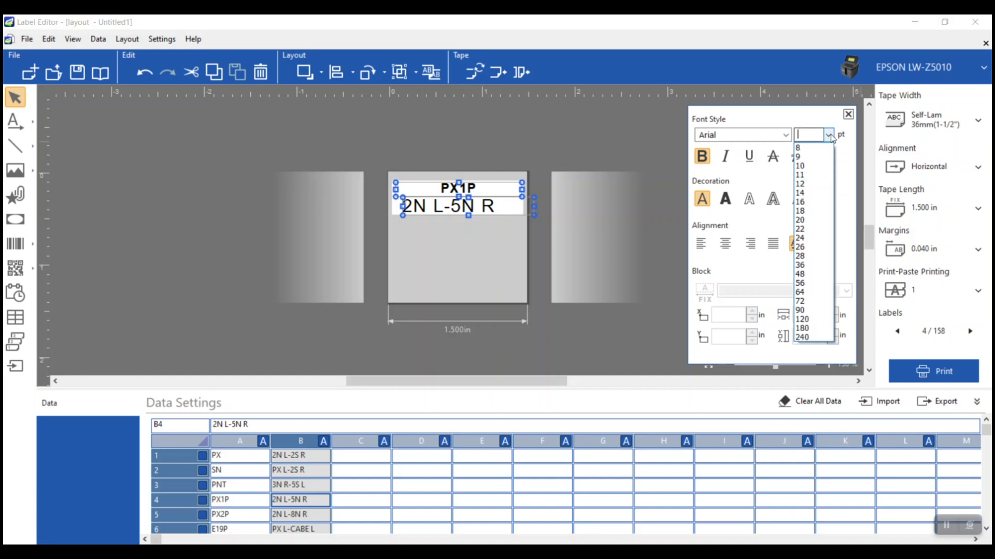
{"action": "left_click", "coordinate": [809, 166]}
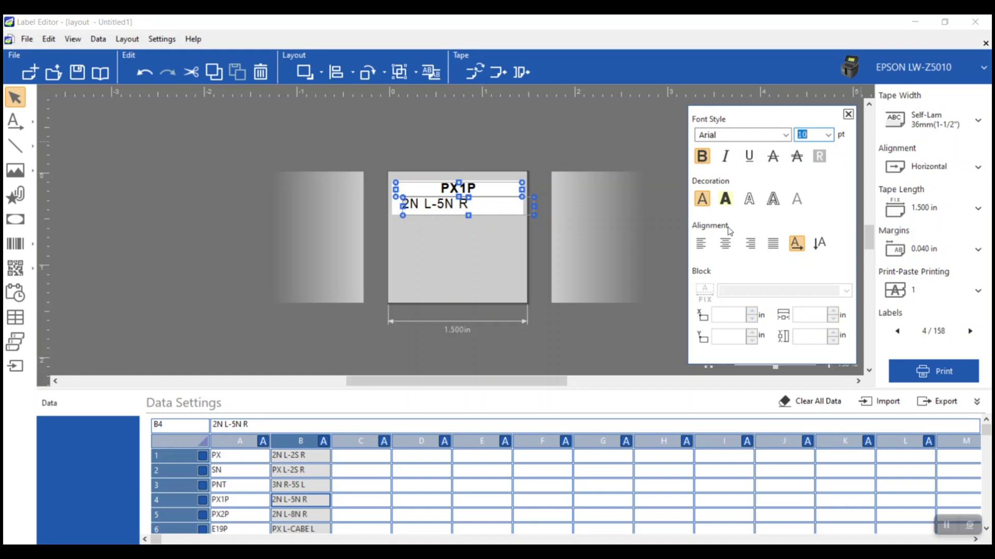
{"action": "left_click", "coordinate": [725, 248]}
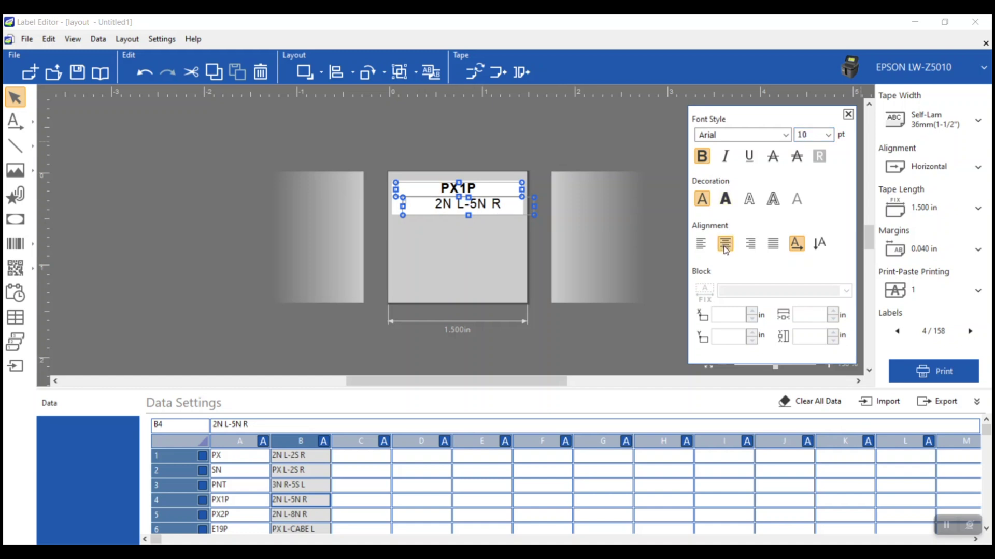
{"action": "left_click", "coordinate": [702, 157]}
{"action": "left_click", "coordinate": [702, 158]}
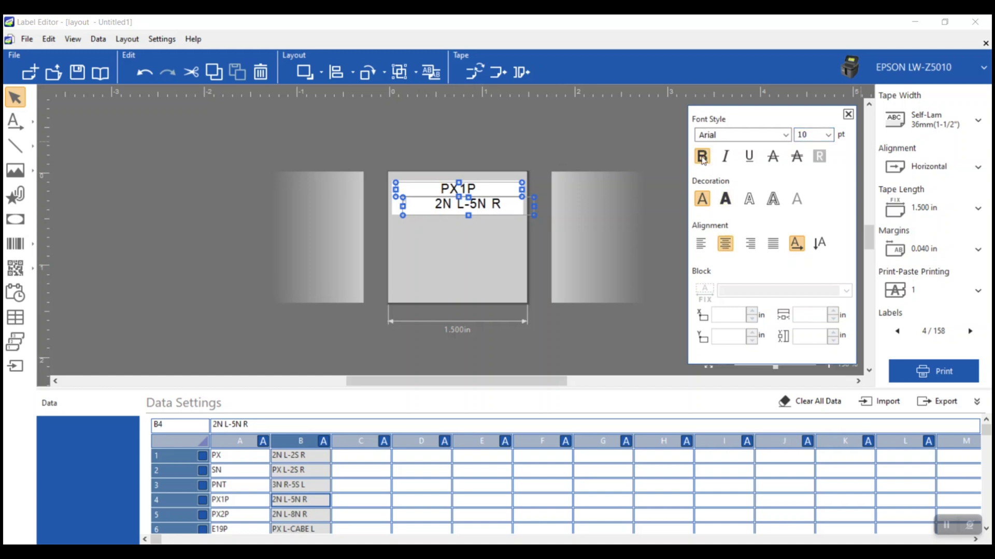
{"action": "left_click", "coordinate": [447, 250]}
{"action": "left_click", "coordinate": [455, 209]}
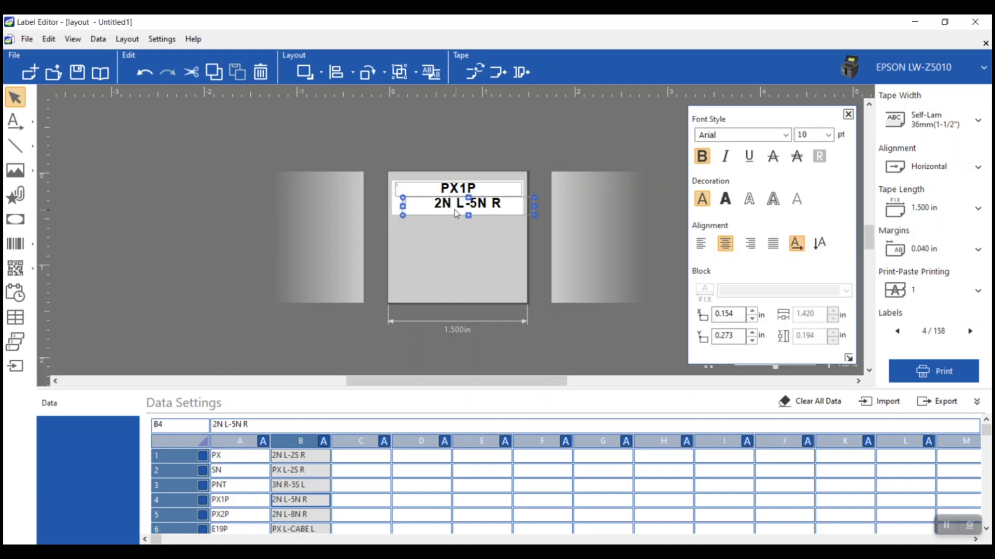
{"action": "left_click_drag", "start_coordinate": [423, 151], "coordinate": [512, 242]}
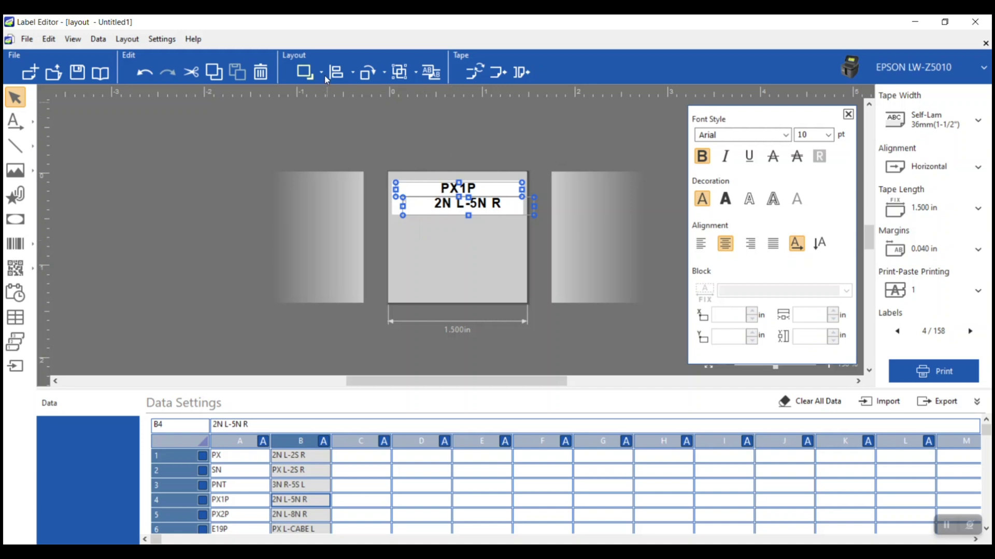
Align both text lines to the centre horizontally and vertically on the label
{"action": "left_click", "coordinate": [338, 73]}
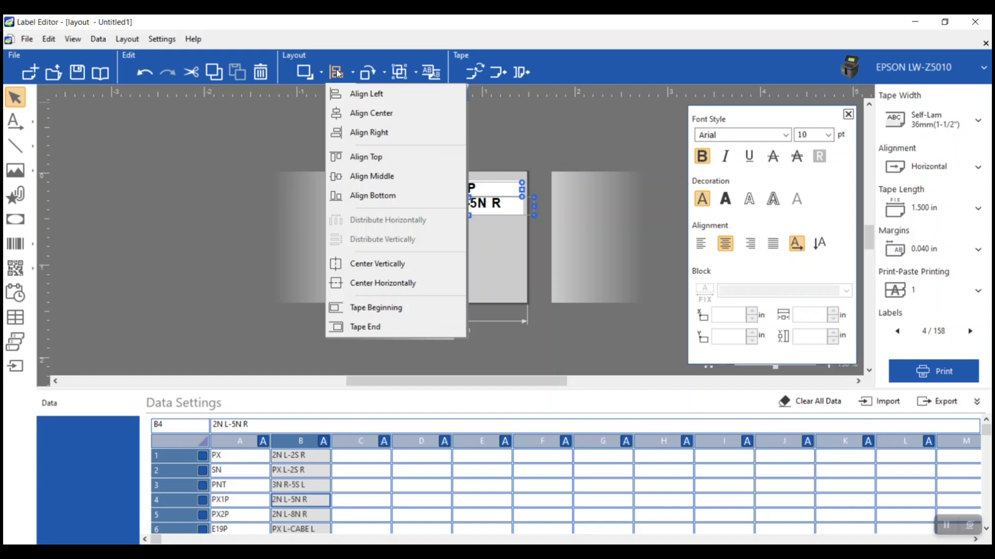
{"action": "left_click", "coordinate": [370, 113]}
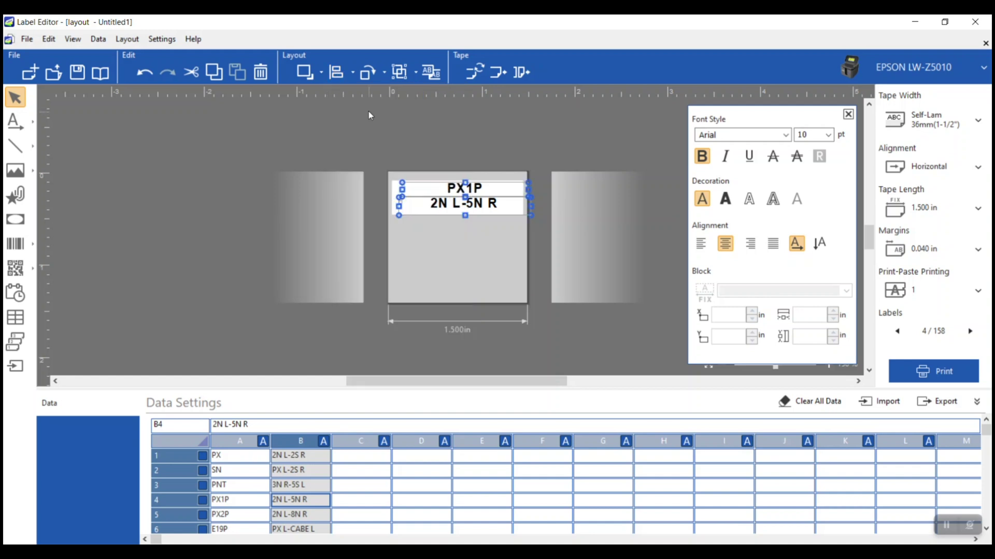
{"action": "left_click", "coordinate": [337, 73]}
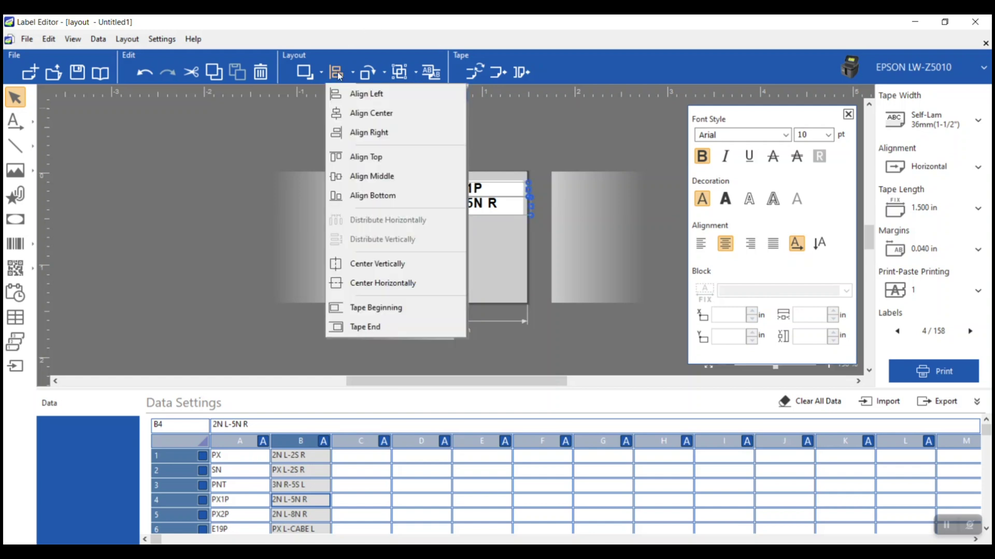
{"action": "left_click", "coordinate": [369, 263]}
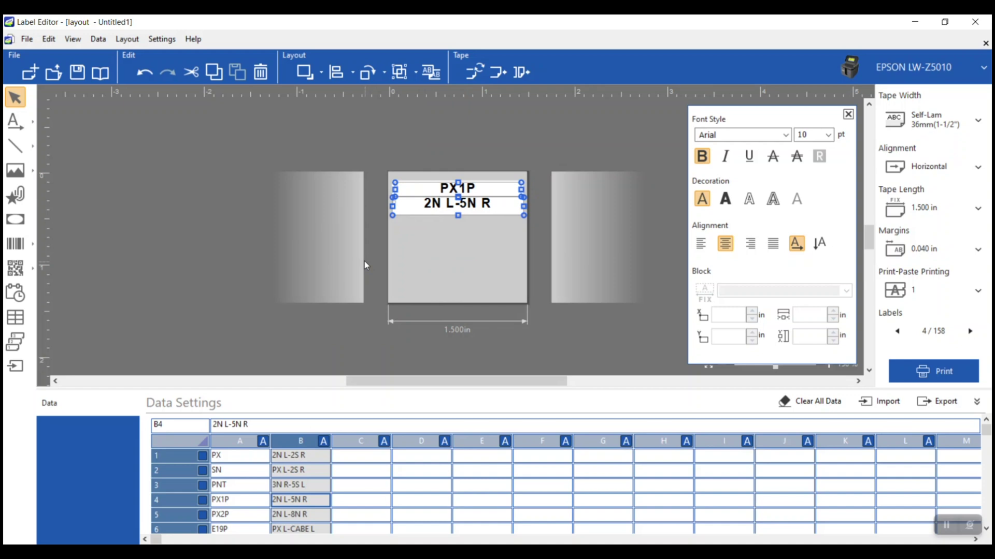
Shorten the 2N L-5N R text box to 0.174 in tall
{"action": "left_click", "coordinate": [458, 207]}
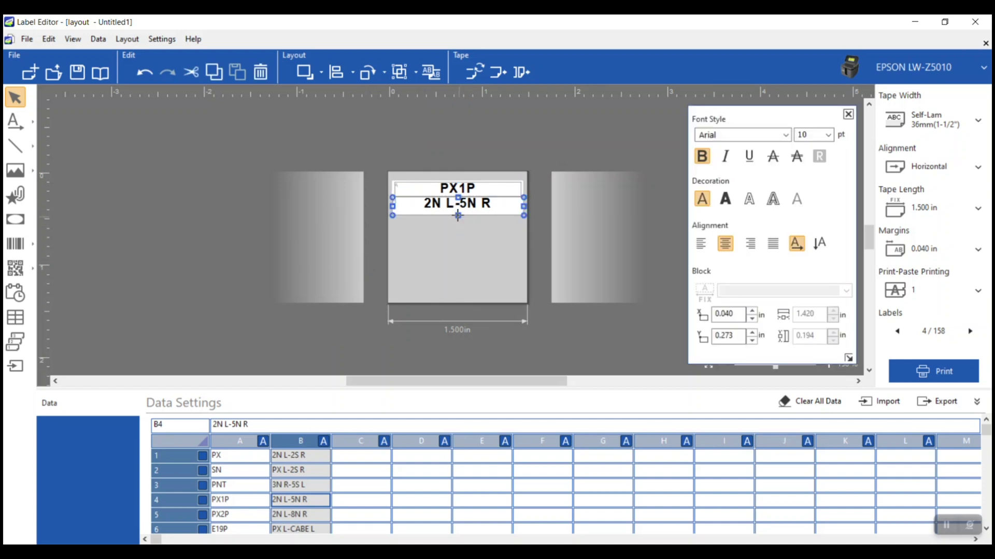
{"action": "left_click_drag", "start_coordinate": [458, 215], "coordinate": [458, 214]}
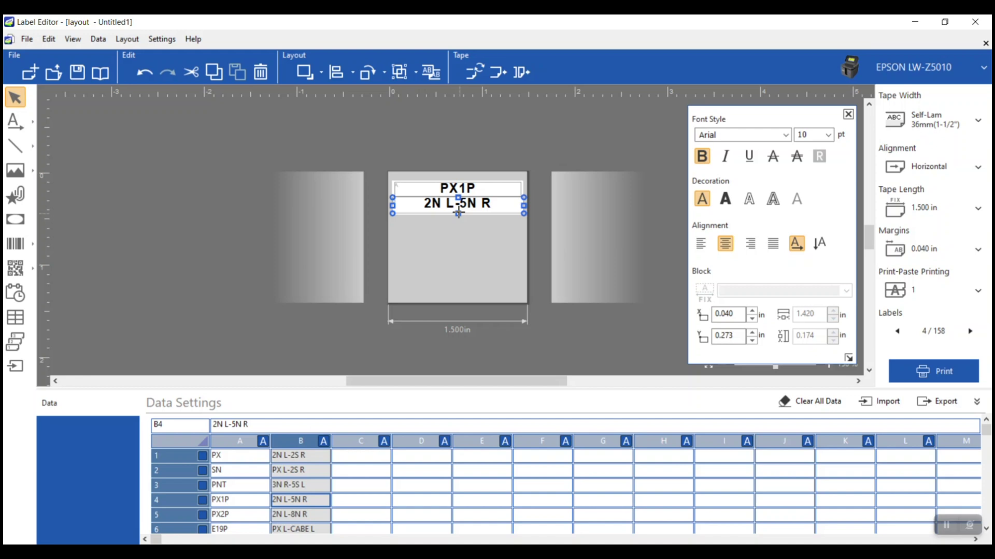
{"action": "left_click", "coordinate": [463, 254]}
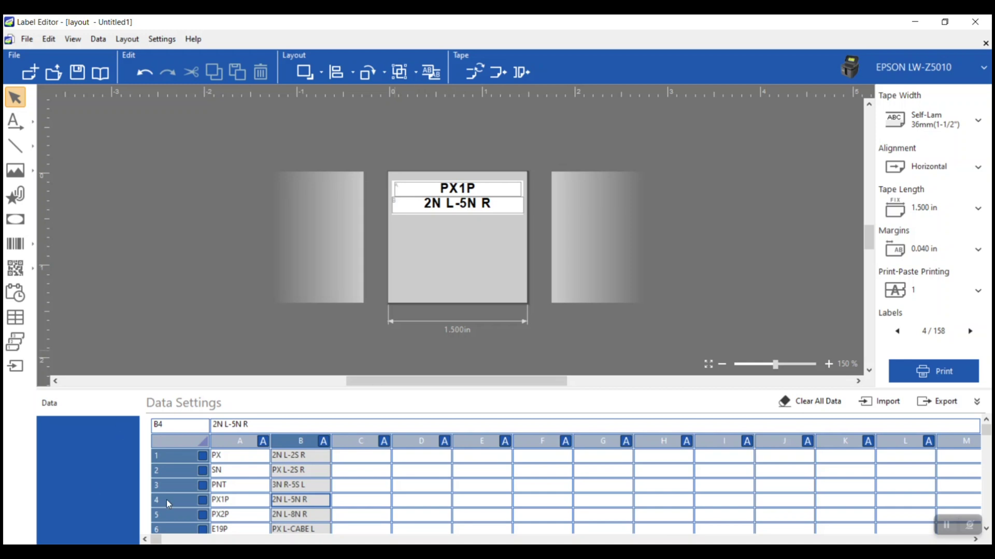
Browse the imported records via the data grid down to record 10, 1B5YV1
{"action": "left_click", "coordinate": [233, 472]}
{"action": "left_click", "coordinate": [233, 517]}
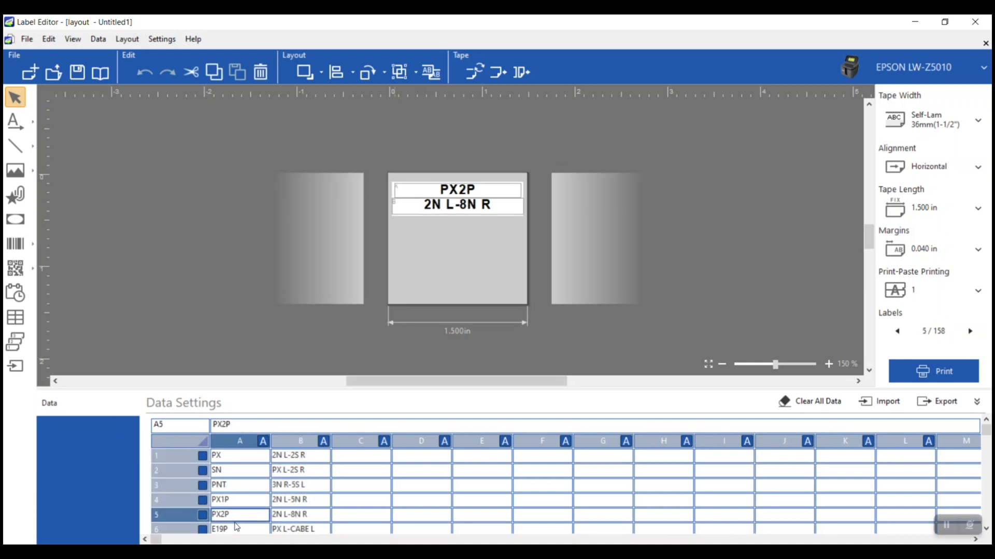
{"action": "scroll", "coordinate": [236, 525], "scroll_direction": "down", "scroll_amount": 4}
{"action": "left_click", "coordinate": [237, 525]}
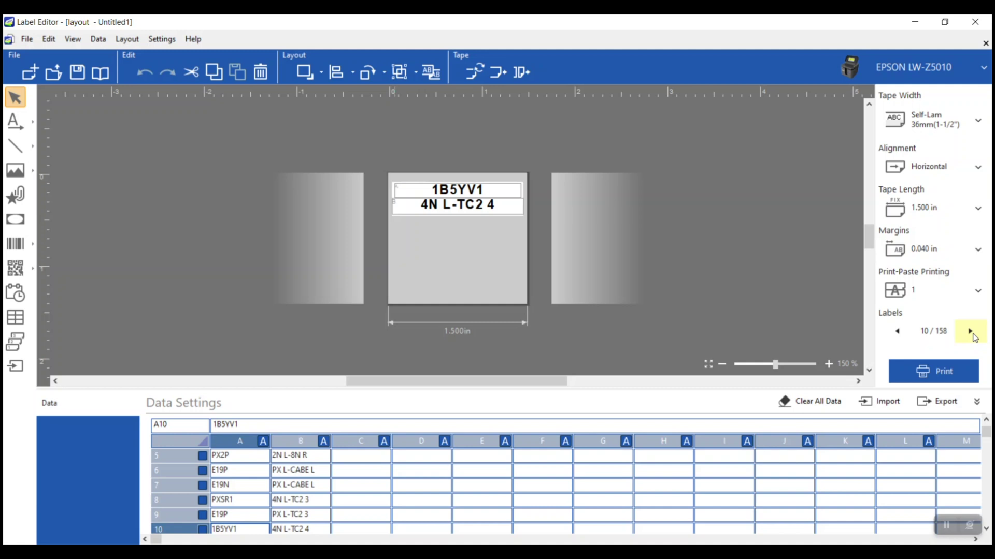
Advance to label 18 (155YC3) and nudge the 4N R-TC2 3 line slightly down
{"action": "left_click", "coordinate": [970, 331]}
{"action": "left_click", "coordinate": [970, 331]}
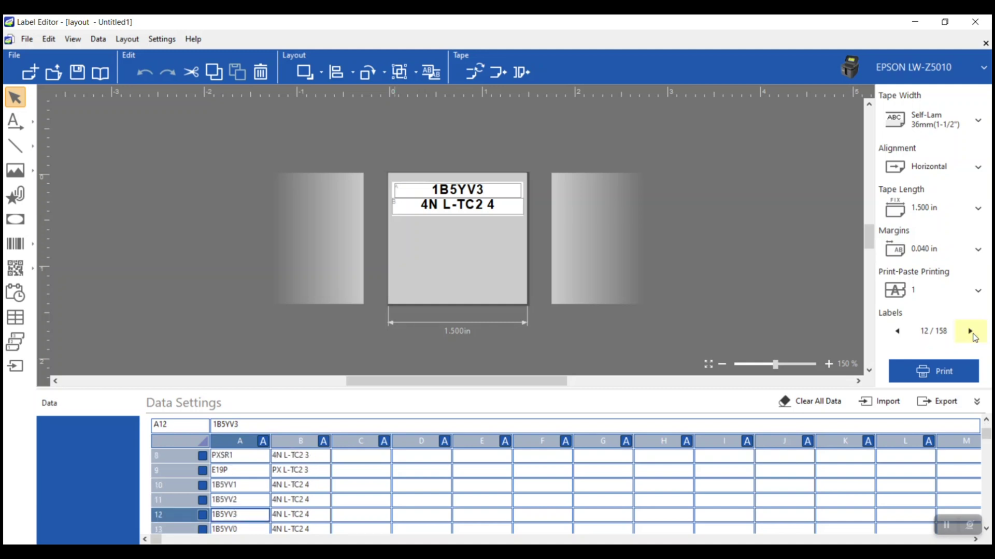
{"action": "left_click", "coordinate": [970, 332]}
{"action": "left_click", "coordinate": [971, 332]}
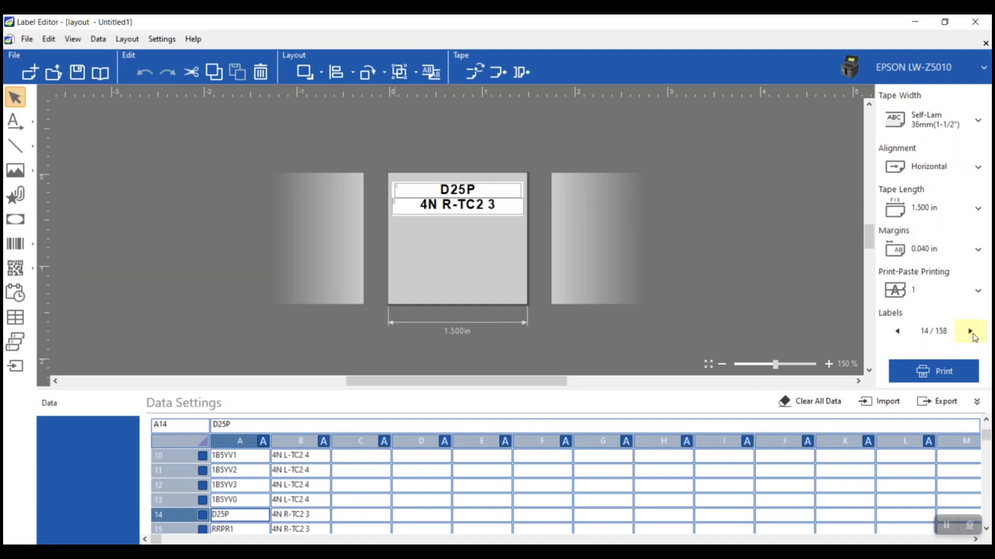
{"action": "left_click", "coordinate": [970, 331]}
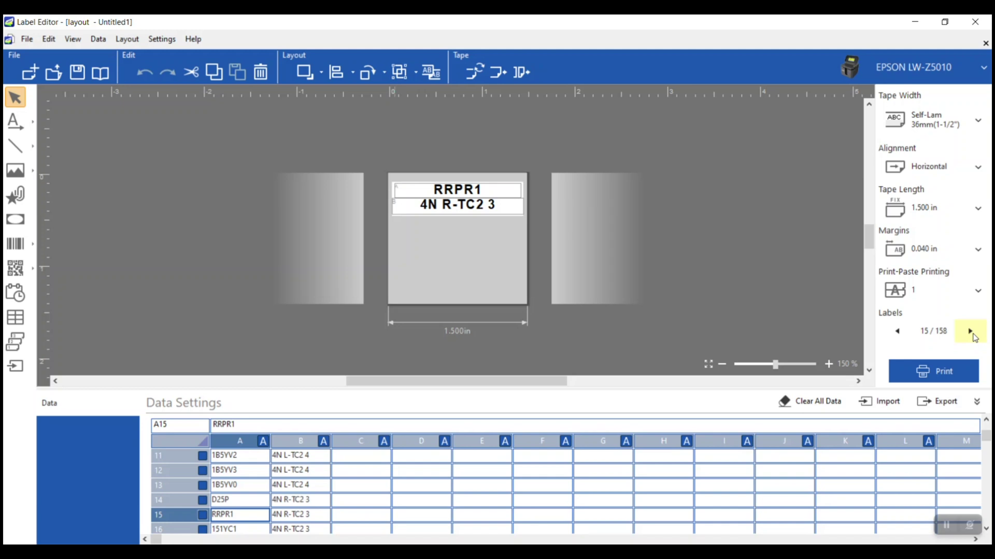
{"action": "left_click", "coordinate": [971, 332]}
{"action": "left_click", "coordinate": [970, 331]}
{"action": "left_click", "coordinate": [970, 332]}
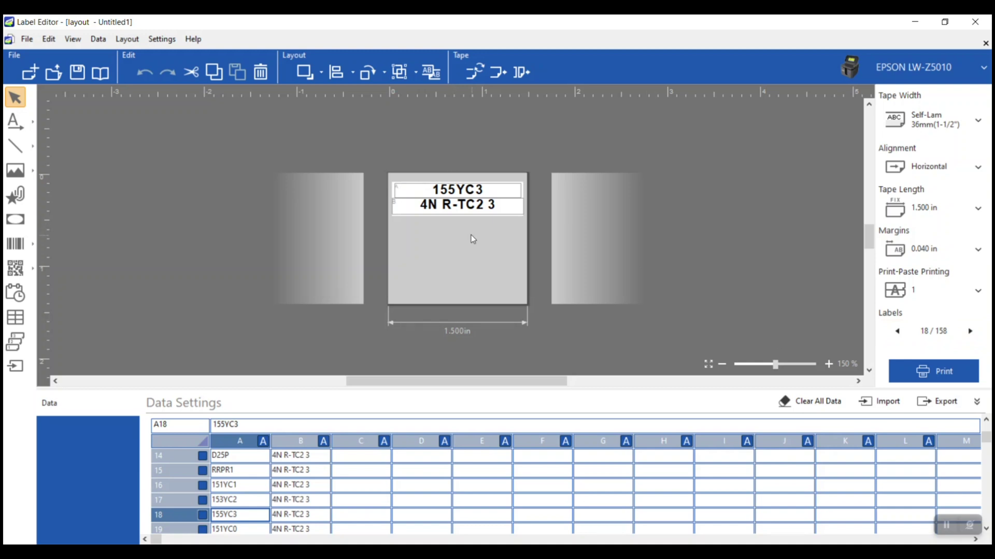
{"action": "left_click", "coordinate": [477, 209]}
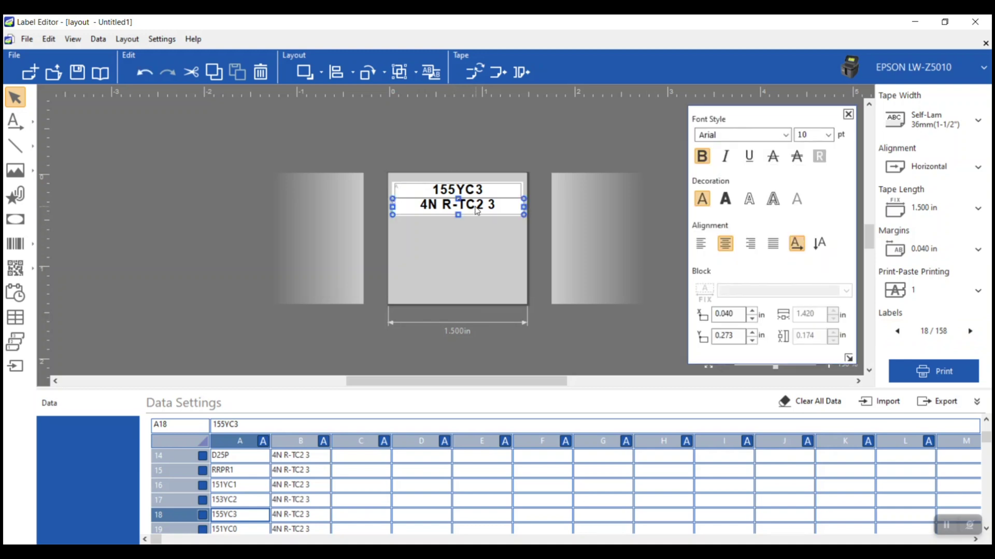
{"action": "left_click_drag", "start_coordinate": [477, 210], "coordinate": [477, 211]}
Deselect the lower text line and check data rows 15, 16 and 17 in the Data Settings grid
{"action": "left_click", "coordinate": [468, 248]}
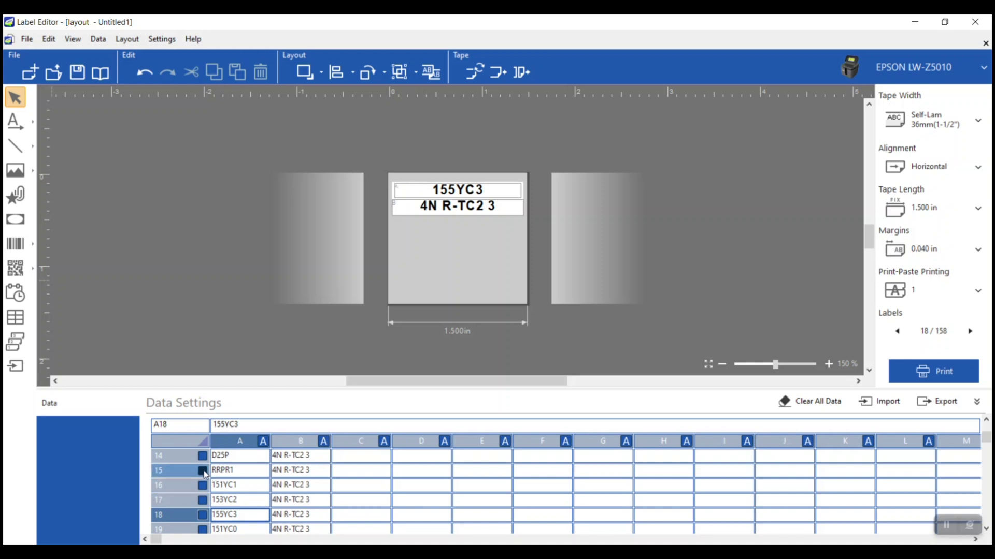
{"action": "left_click", "coordinate": [203, 470]}
{"action": "left_click", "coordinate": [203, 486]}
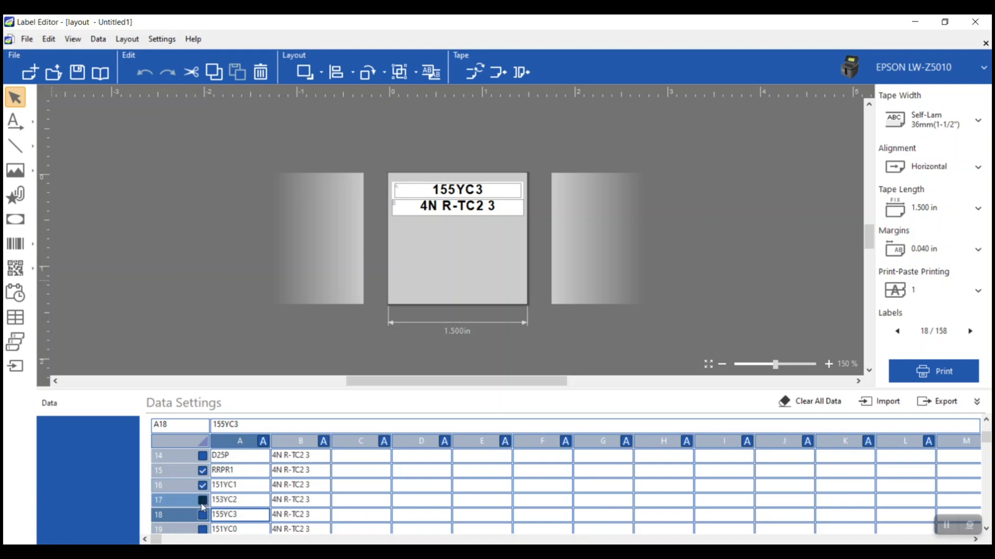
{"action": "left_click", "coordinate": [203, 501]}
{"action": "left_click", "coordinate": [962, 368]}
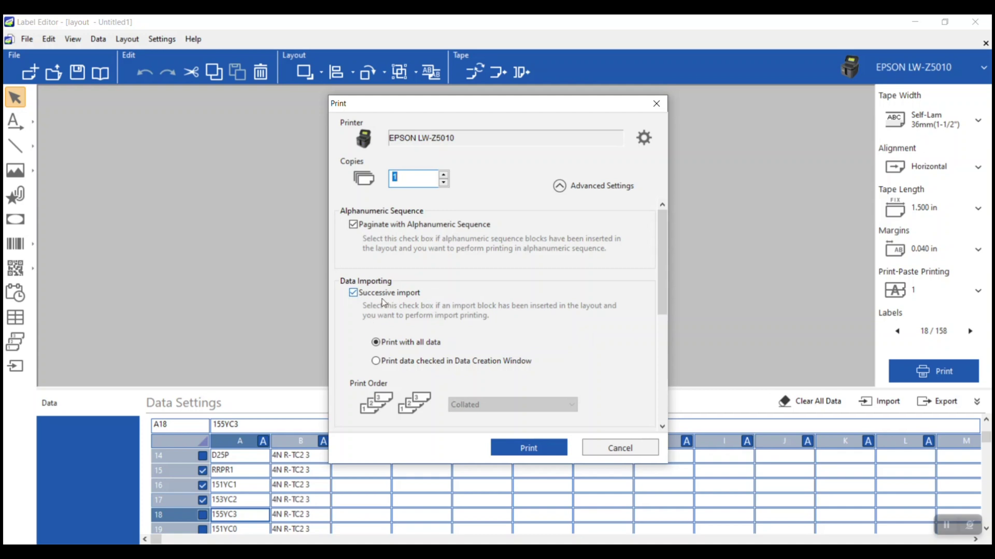
Set copies to 2 and bring up the Print Order choices in Advanced Settings
{"action": "type", "text": "2"}
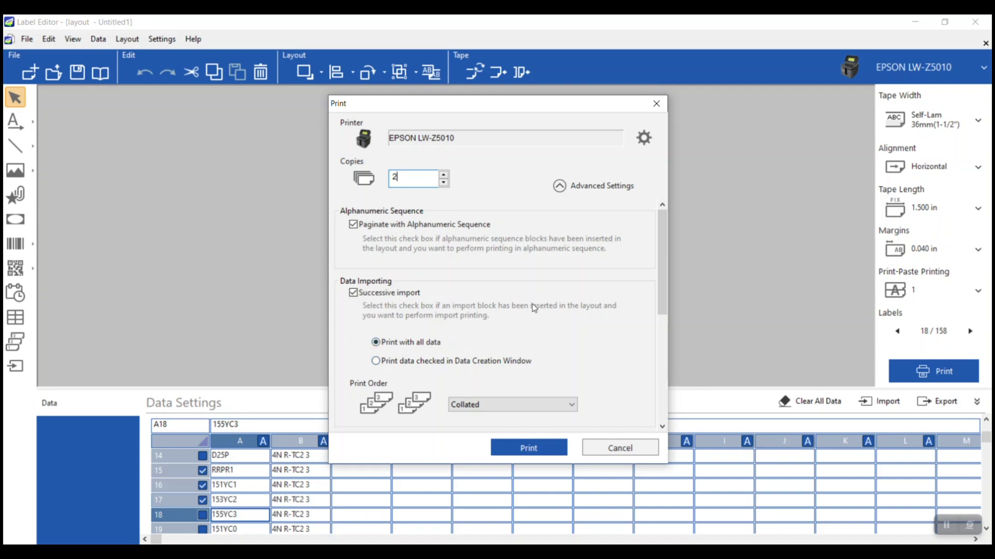
{"action": "scroll", "coordinate": [534, 308], "scroll_direction": "down", "scroll_amount": 1}
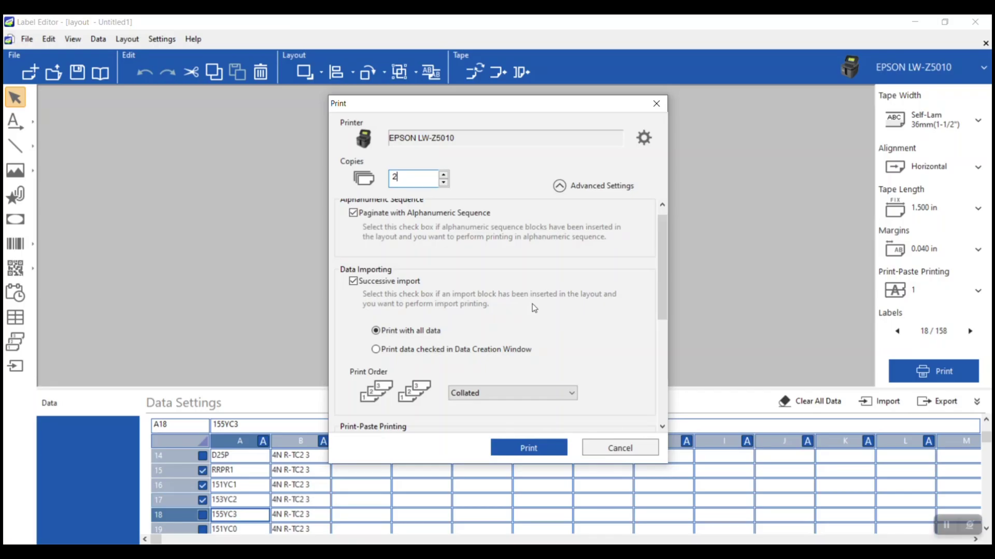
{"action": "scroll", "coordinate": [562, 341], "scroll_direction": "down", "scroll_amount": 1}
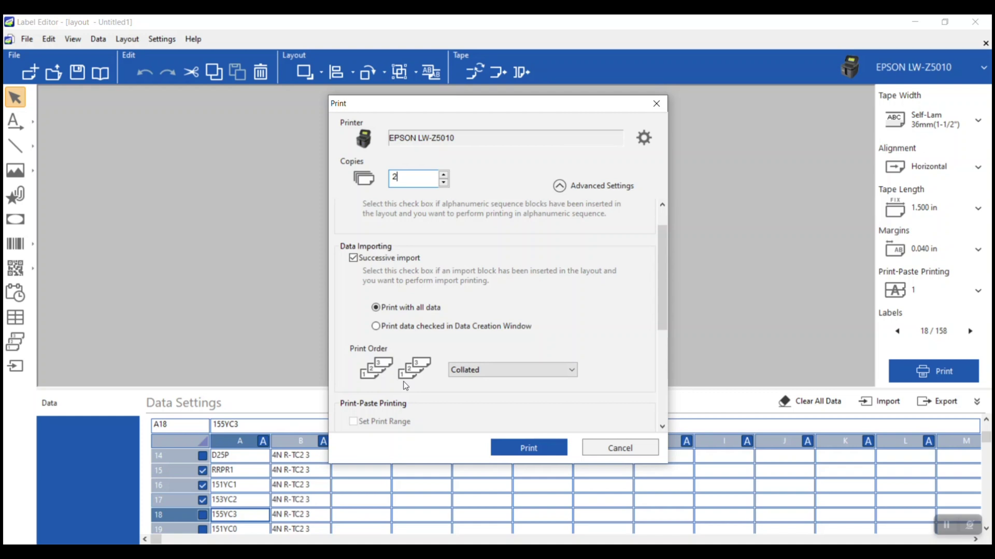
{"action": "left_click", "coordinate": [503, 369]}
Set the print order to UnCollated
{"action": "left_click", "coordinate": [490, 396]}
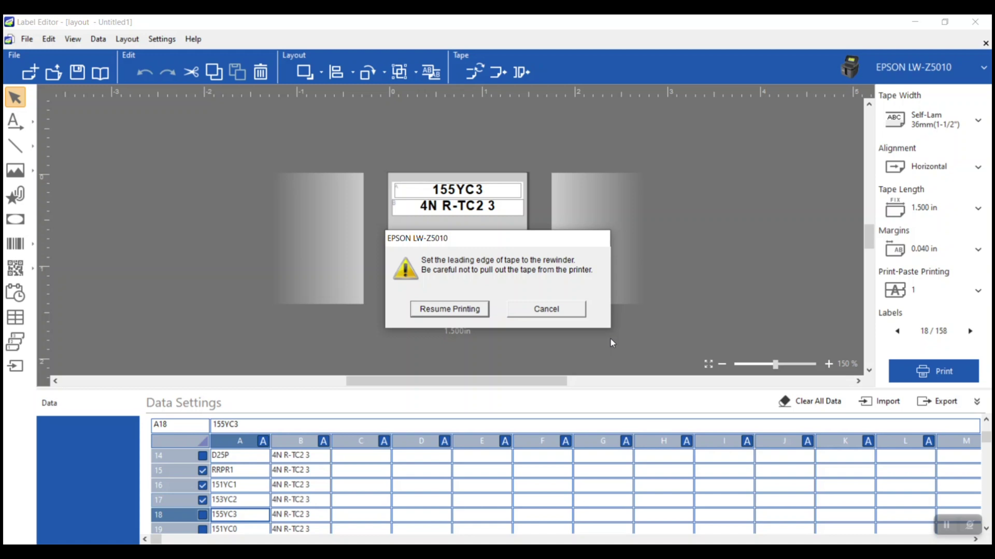
Resume printing from the tape leading-edge rewinder prompt
{"action": "key", "text": "Return"}
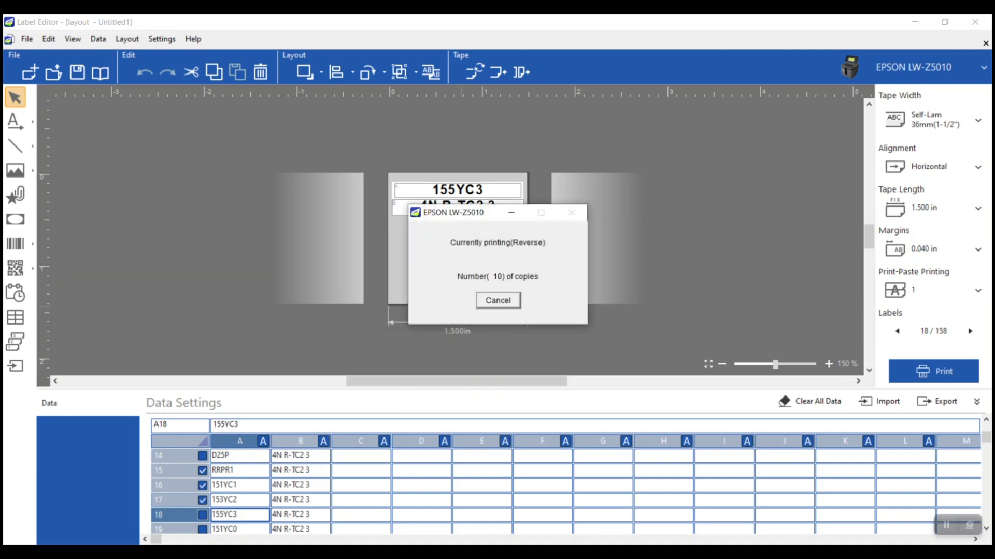